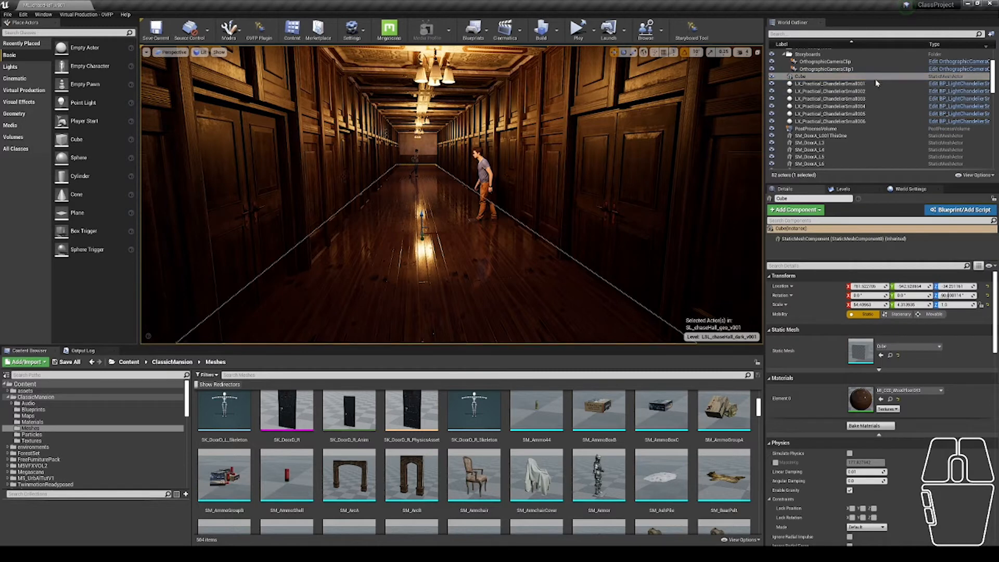
Step: Run the Break Blueprint scripted action on LX_Practical_ChandelierSmall001 and Break Fbx Scene on the floor Cube
left_click(861, 83)
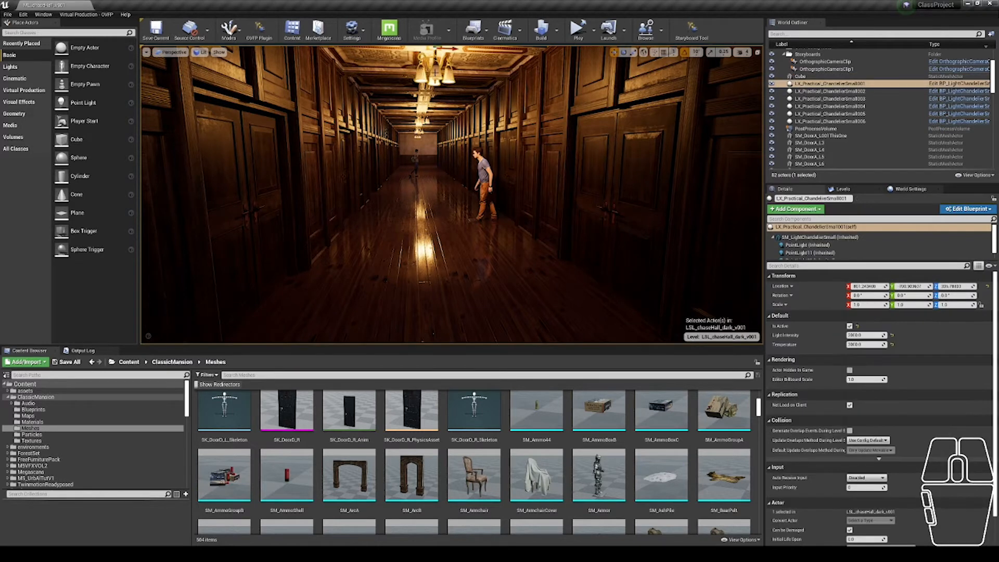
right_click(436, 74)
mouse_move(485, 214)
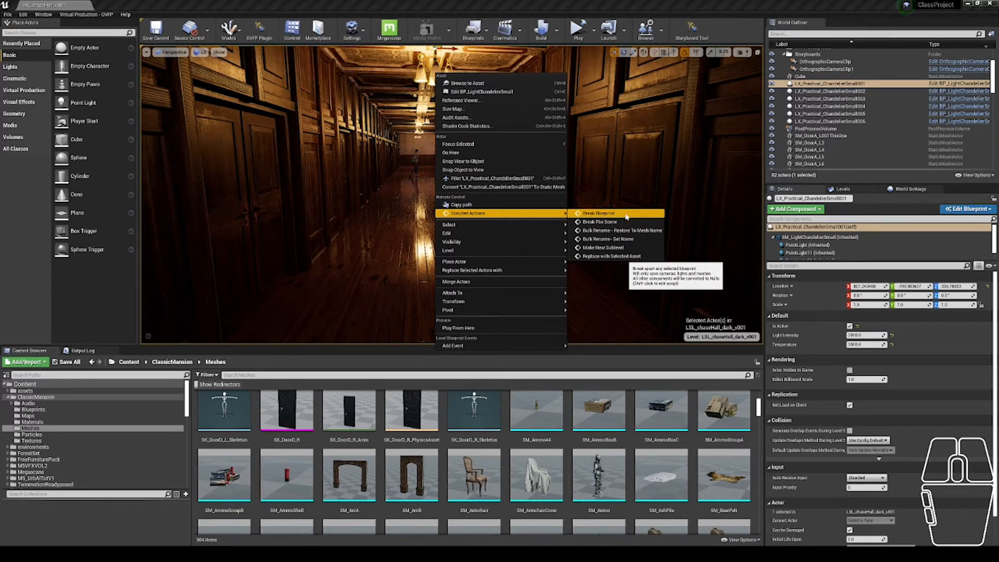
left_click(598, 213)
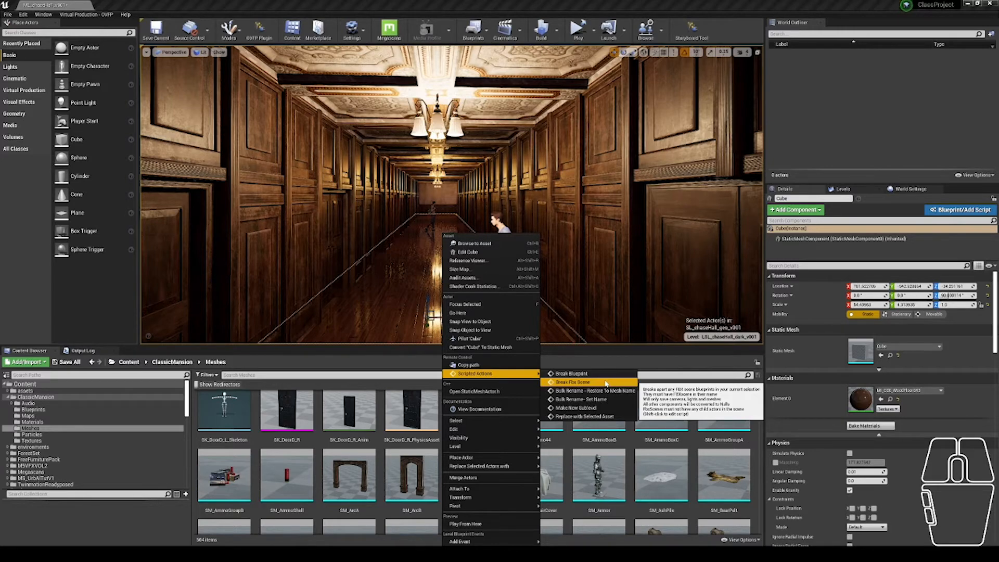
left_click(606, 383)
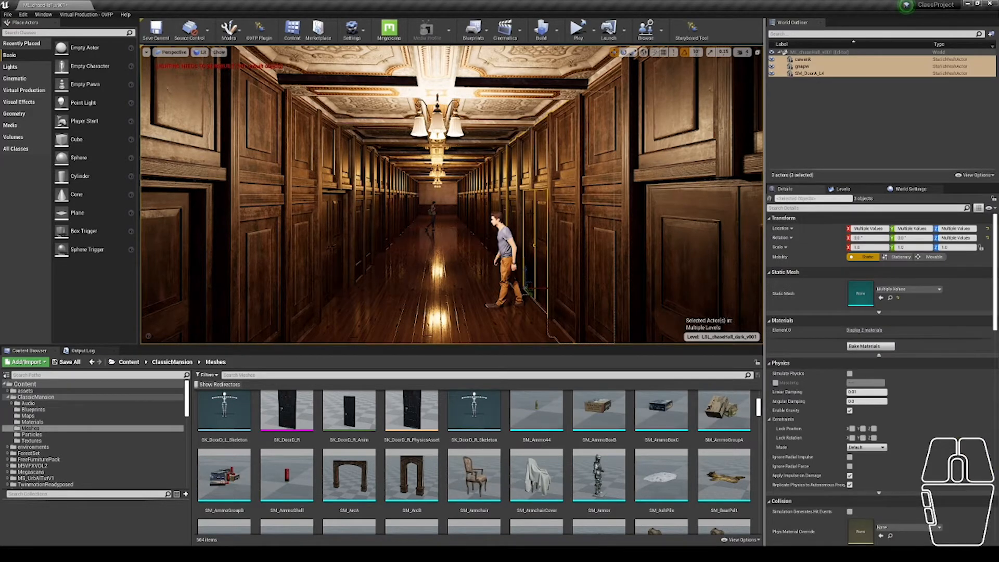
Step: Bulk rename the three selected door and wall actors by restoring their mesh names
right_click(530, 213)
mouse_move(584, 329)
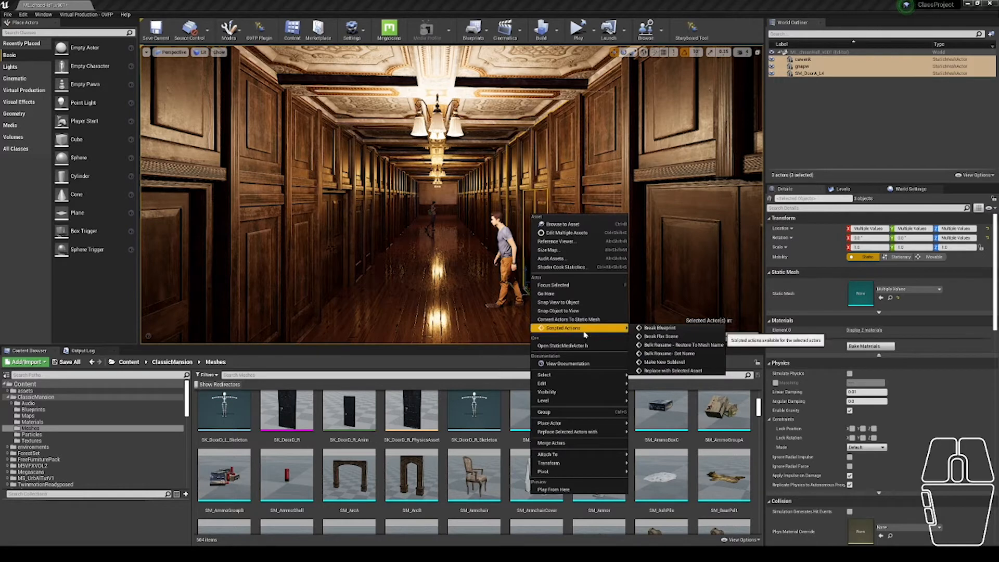
left_click(692, 346)
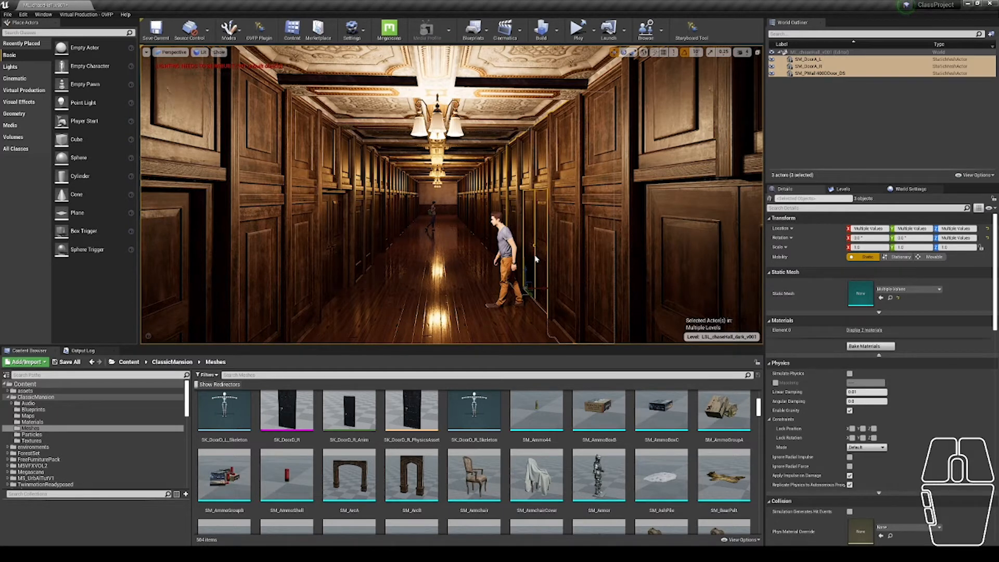
Step: Bulk rename the three selected door and wall actors to wallSection_# with starting number 14
right_click(536, 259)
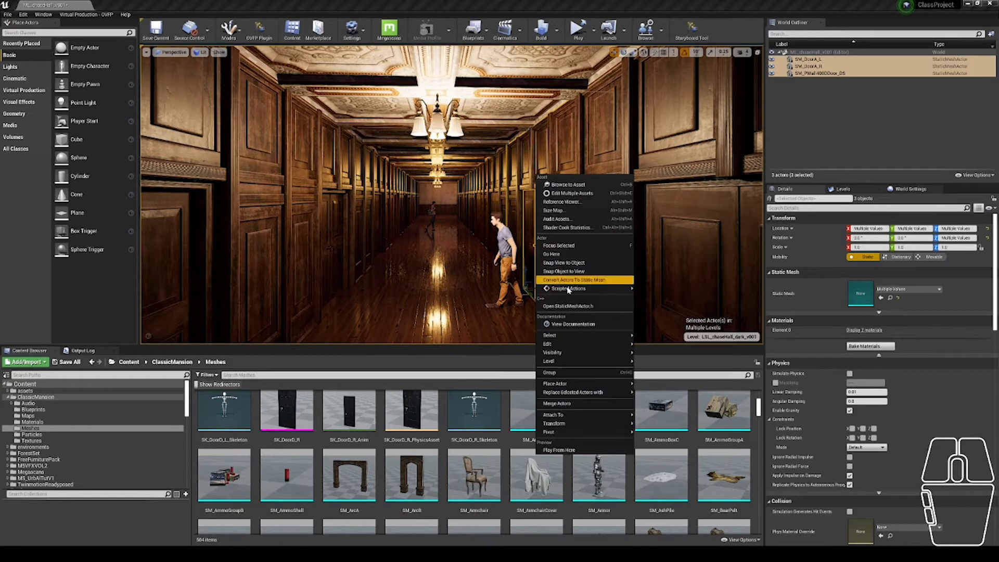
mouse_move(573, 289)
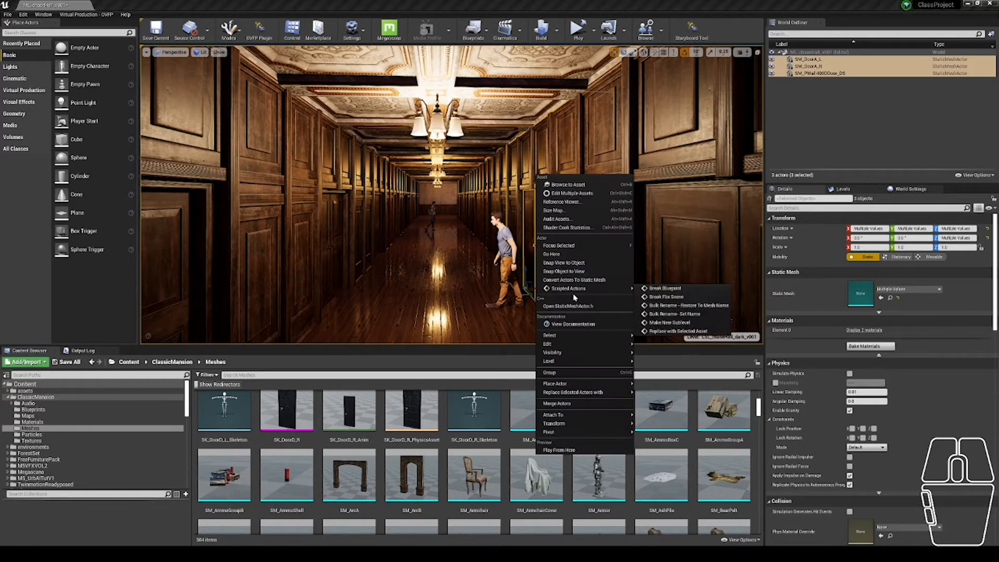
left_click(704, 316)
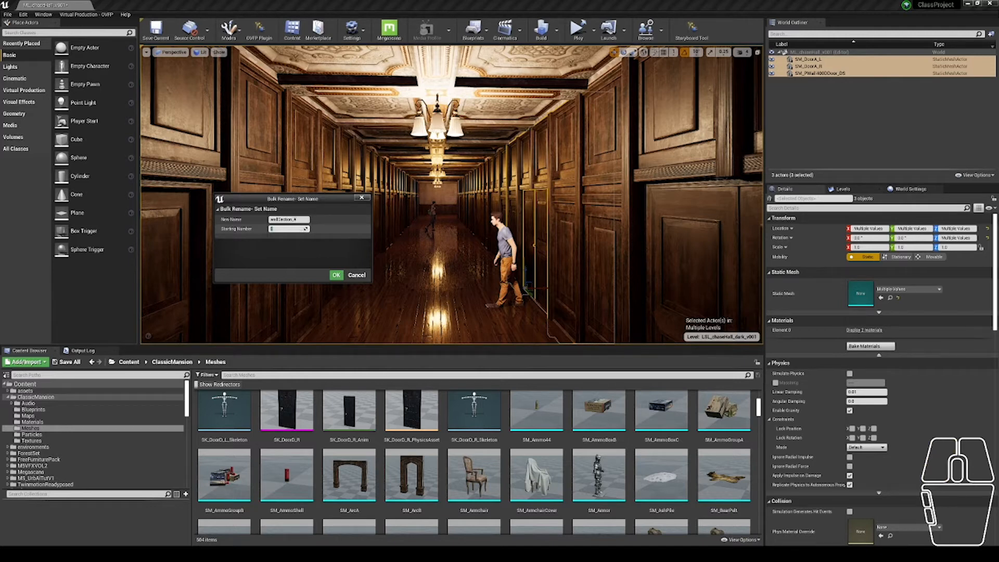
type("14")
left_click_drag(293, 219, 297, 219)
left_click(336, 275)
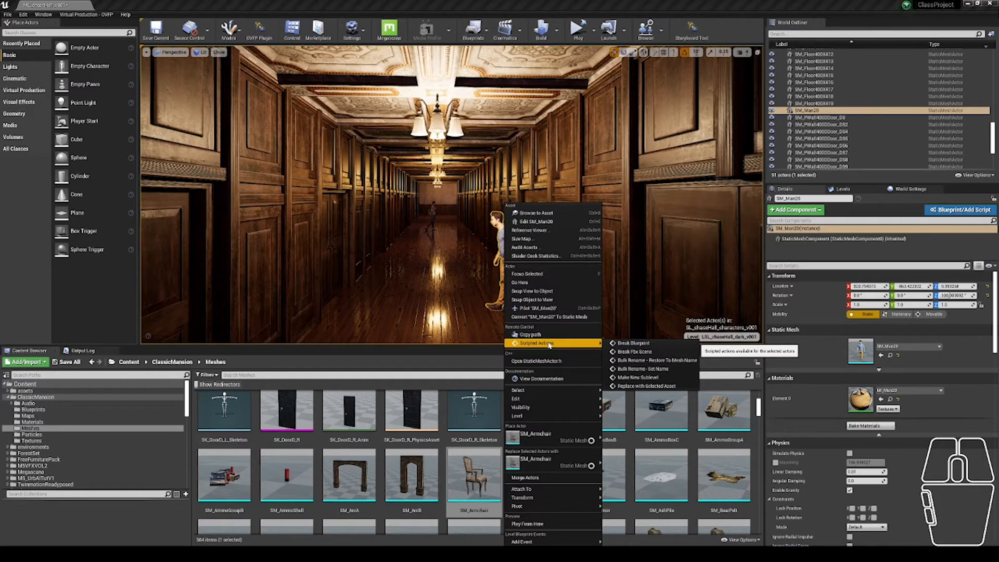
Step: Make a new sublevel from the scripted actions of SM_Man20, with description "books" and prefix SL
left_click(664, 381)
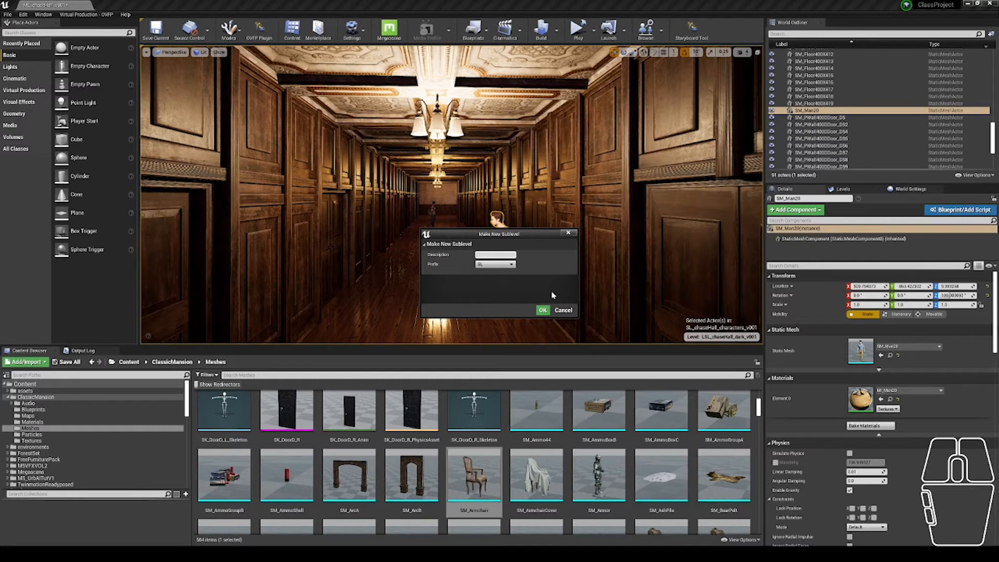
type("L_")
type("chaseHall")
type("_books")
key("BackSpace")
key("BackSpace")
key("BackSpace")
key("BackSpace")
key("BackSpace")
key("BackSpace")
key("BackSpace")
key("BackSpace")
key("BackSpace")
key("BackSpace")
key("BackSpace")
key("BackSpace")
key("BackSpace")
left_click(494, 264)
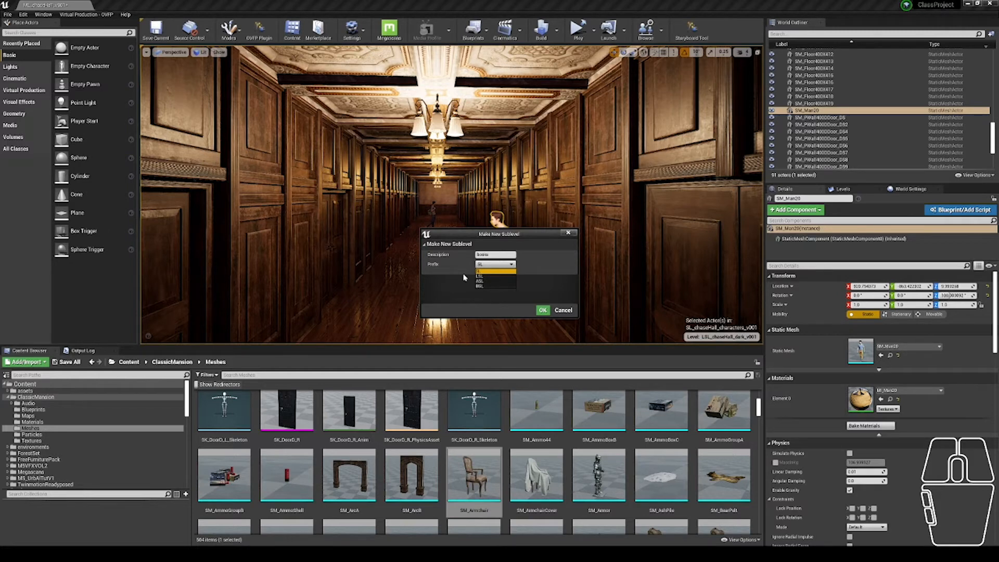
left_click(503, 294)
left_click(542, 310)
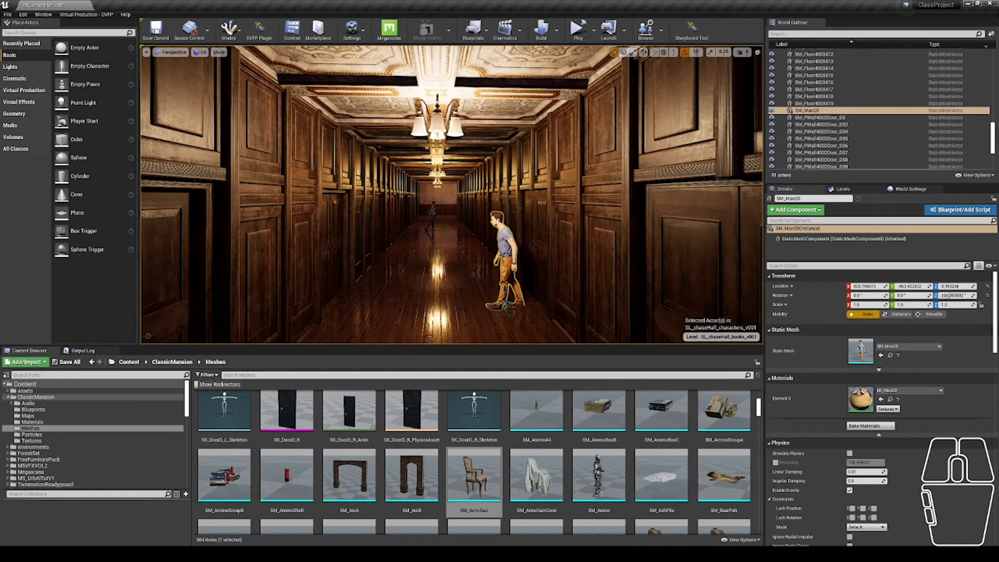
Step: Locate the asset of the SL_chaseHall_books_v001 sublevel among the project's content
left_click(848, 190)
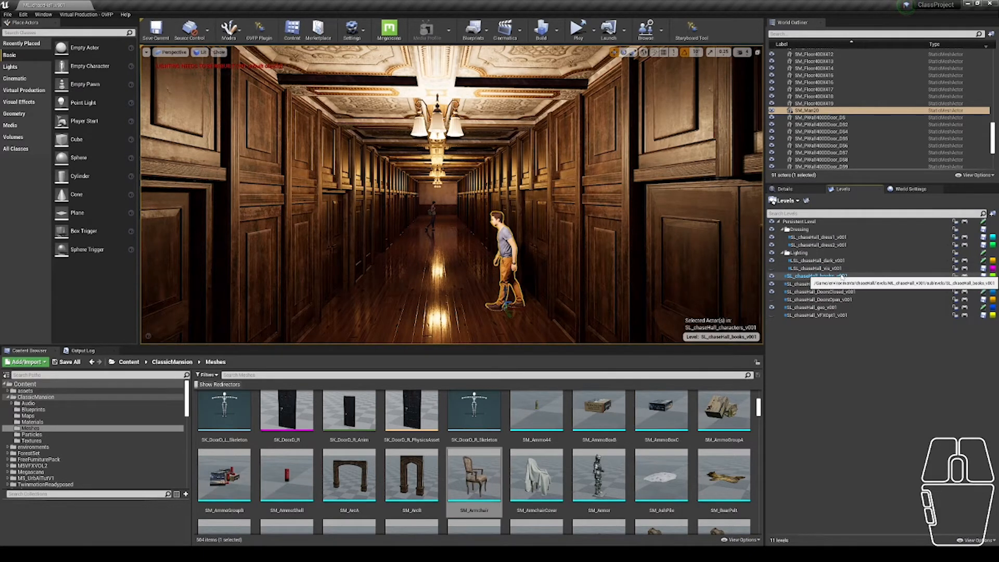
right_click(824, 276)
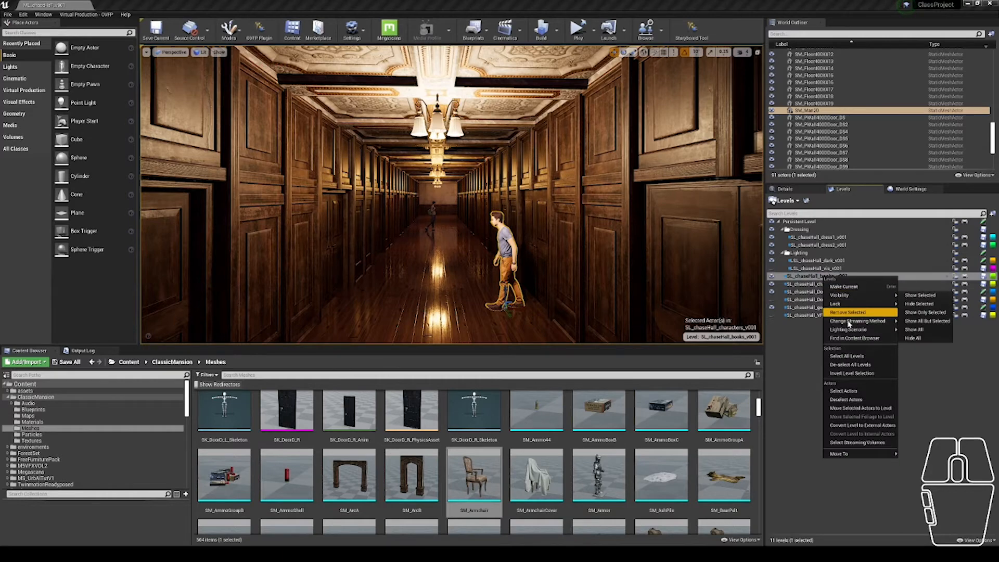
left_click(856, 338)
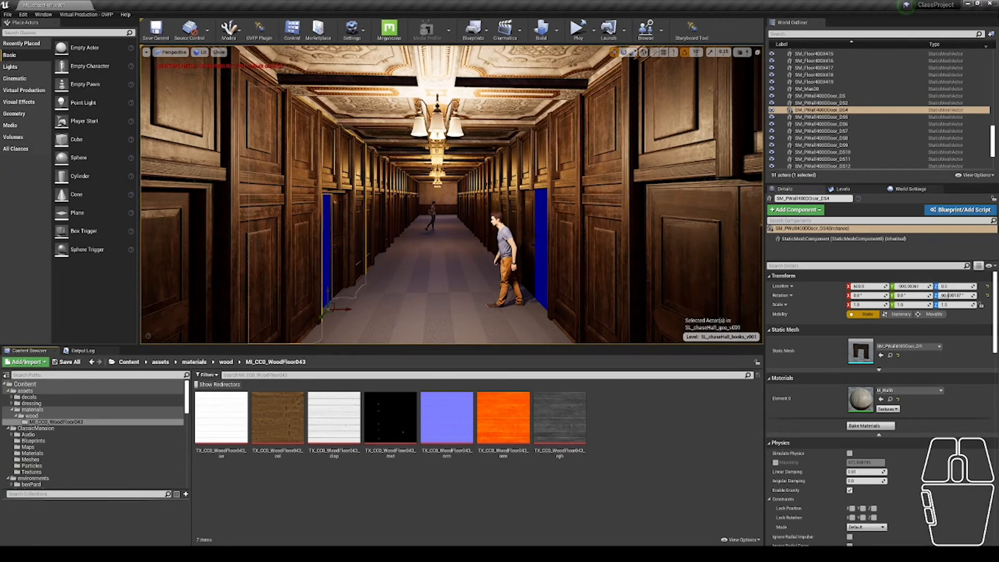
Step: View the Bulk Rename and Make New Sublevel options for the WoodFloor043 ao texture, leaving both without applying
right_click(220, 421)
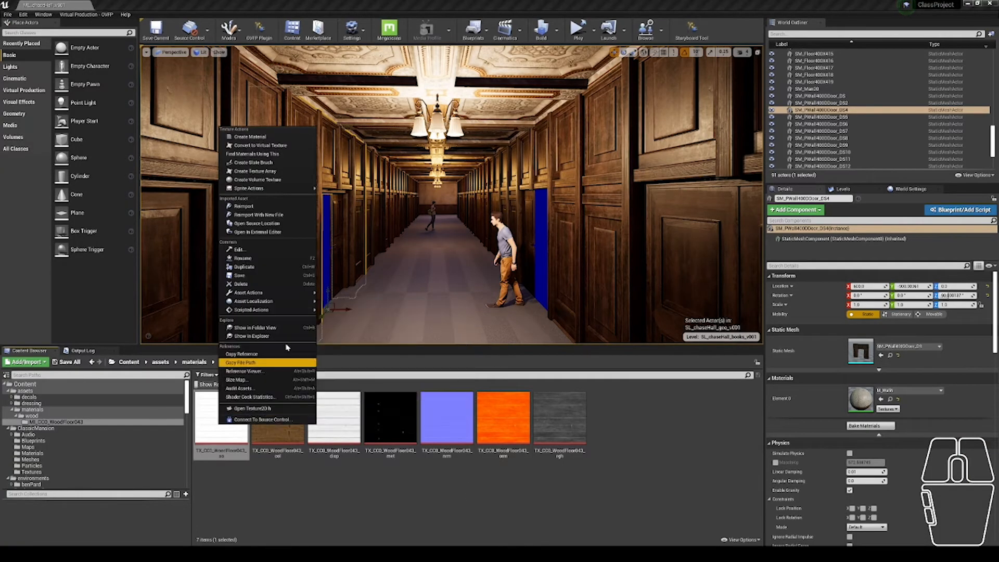
mouse_move(291, 310)
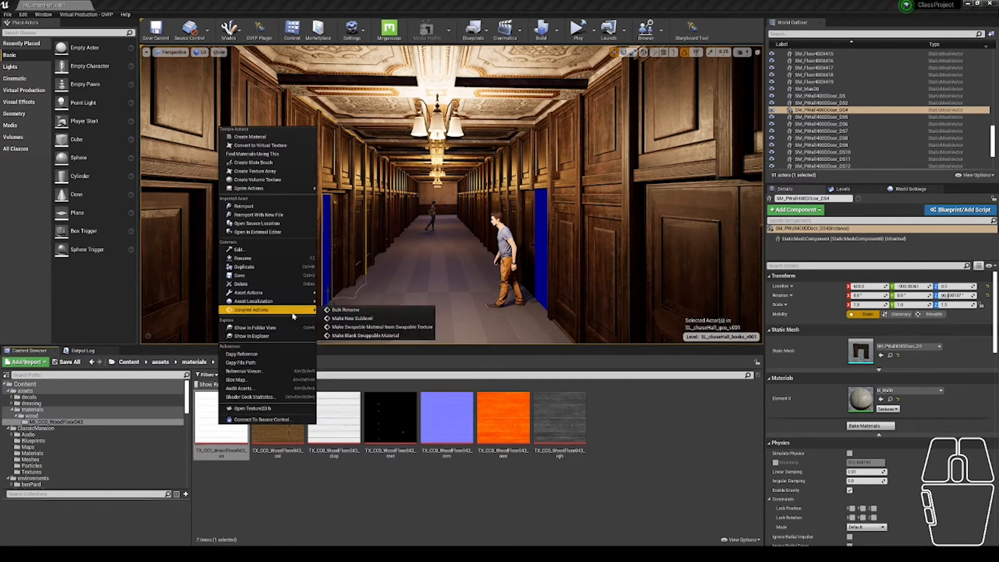
left_click(343, 311)
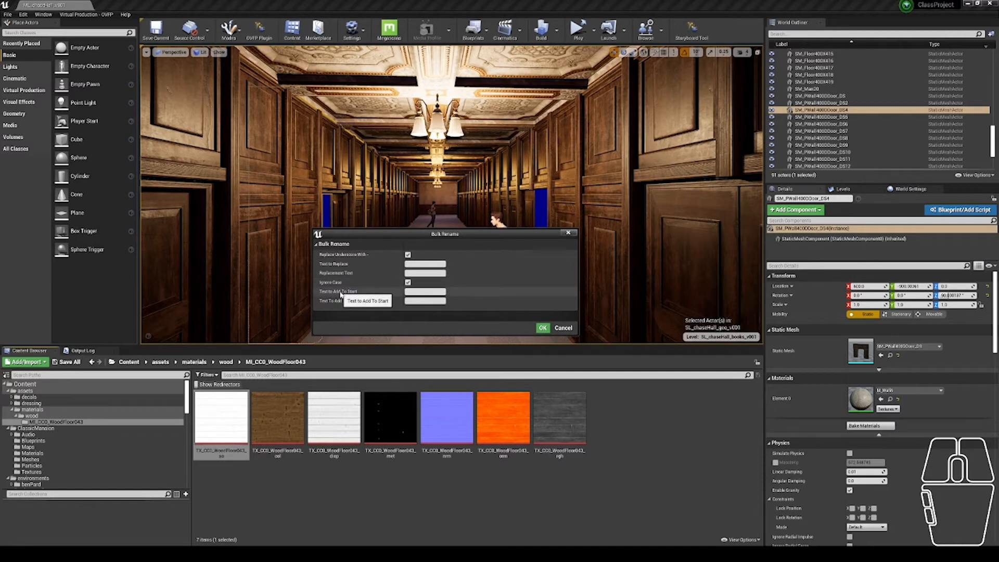
left_click(564, 328)
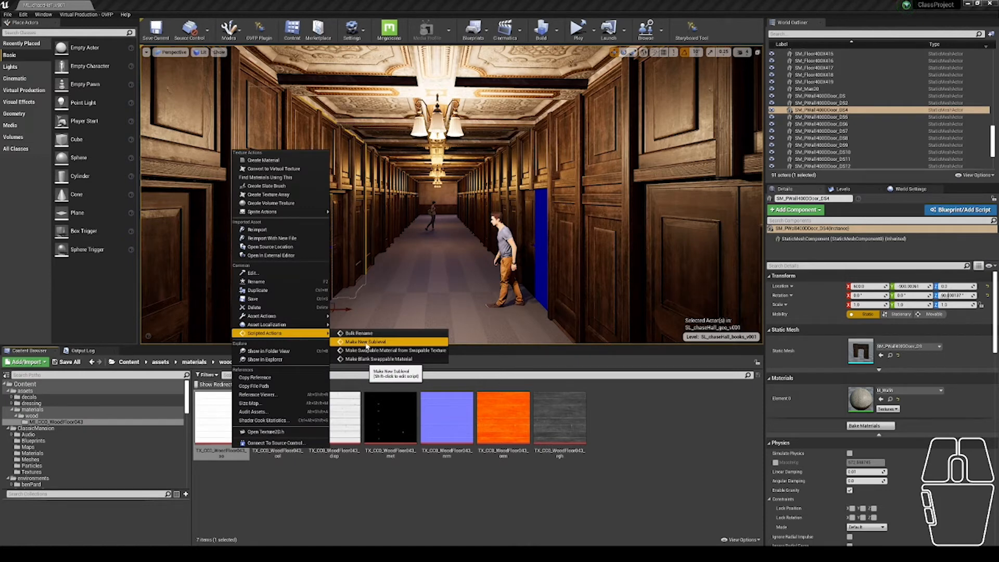
left_click(366, 342)
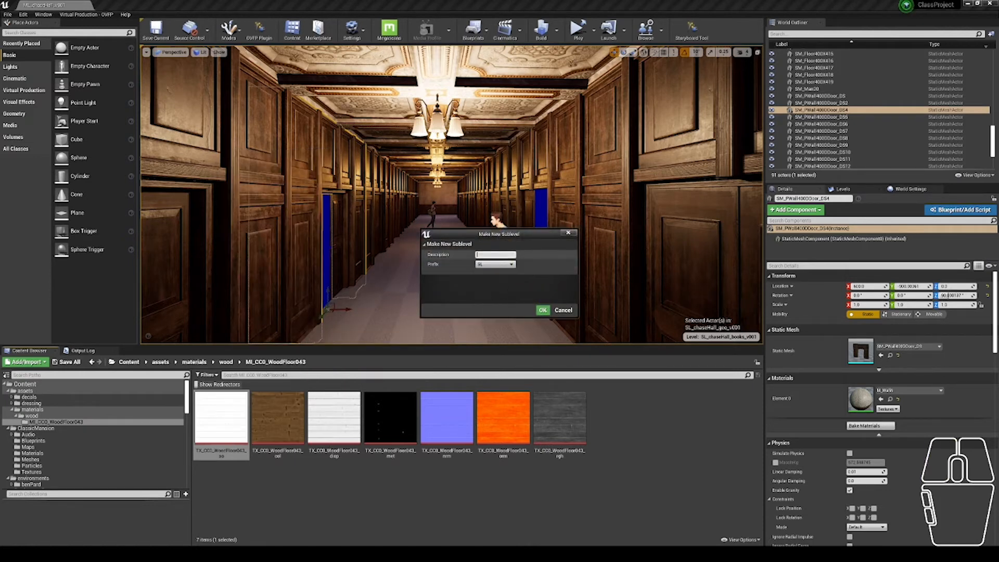
left_click(568, 233)
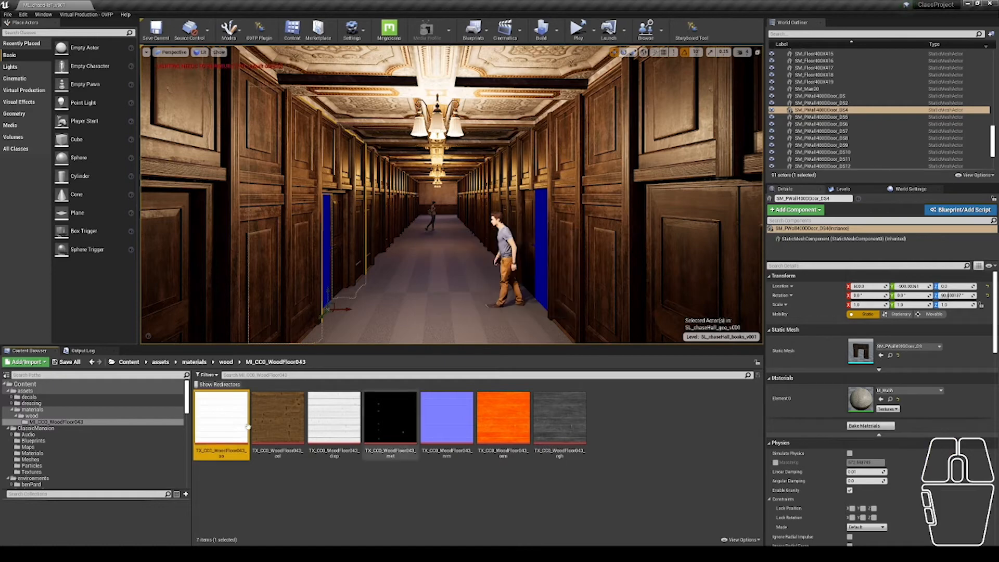
Step: Start a blank swappable material in the MI_CC0_WoodFloor043 folder with prefix MI, source CC0 and name wood03
right_click(248, 427)
mouse_move(291, 311)
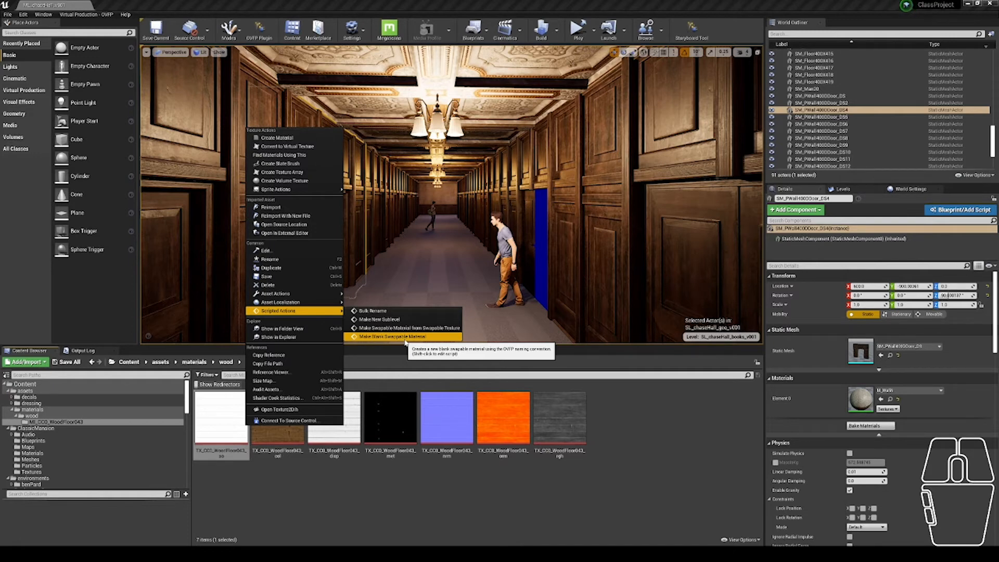
left_click(406, 336)
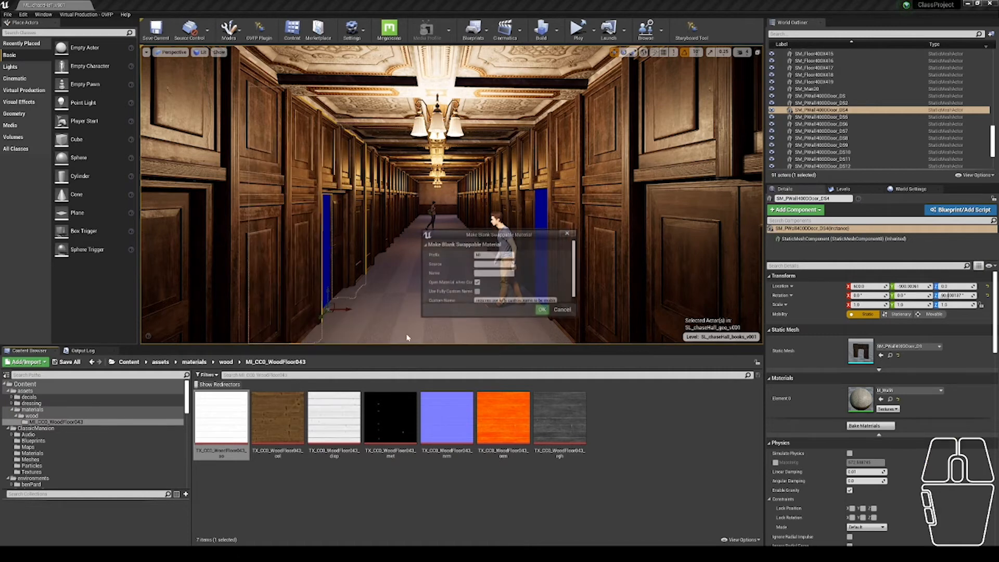
left_click(477, 265)
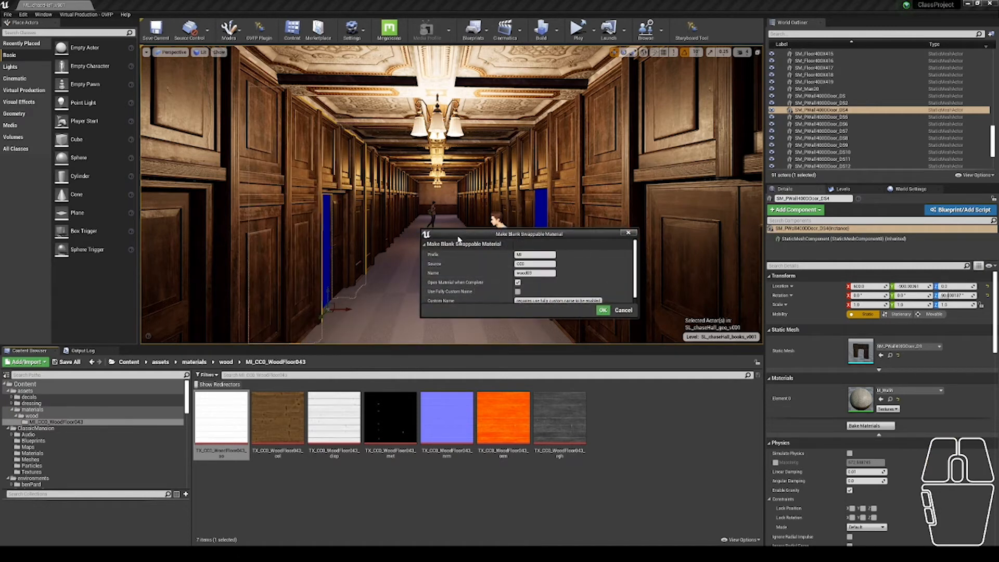
left_click_drag(458, 235, 386, 225)
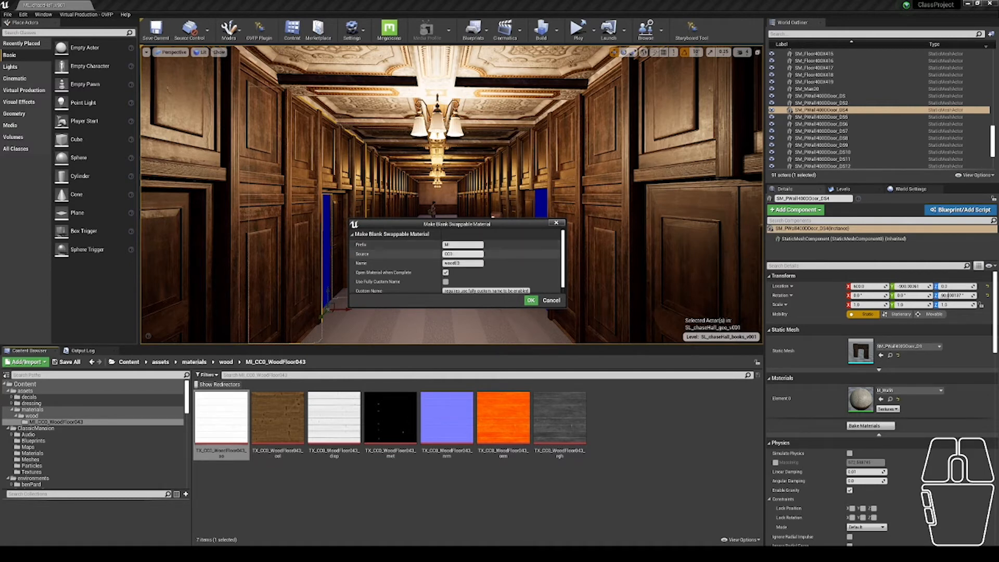
Step: Switch to LibreOffice Calc to check the naming-convention shortnames in the asset source spreadsheet, and return to Unreal Editor
left_click(446, 254)
left_click(423, 258)
key("alt+Tab")
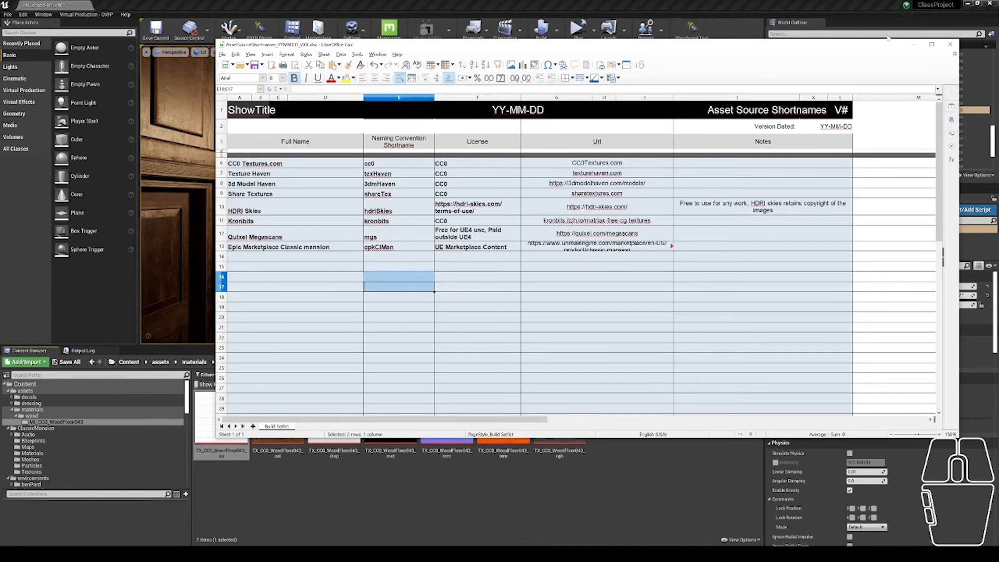
left_click(914, 45)
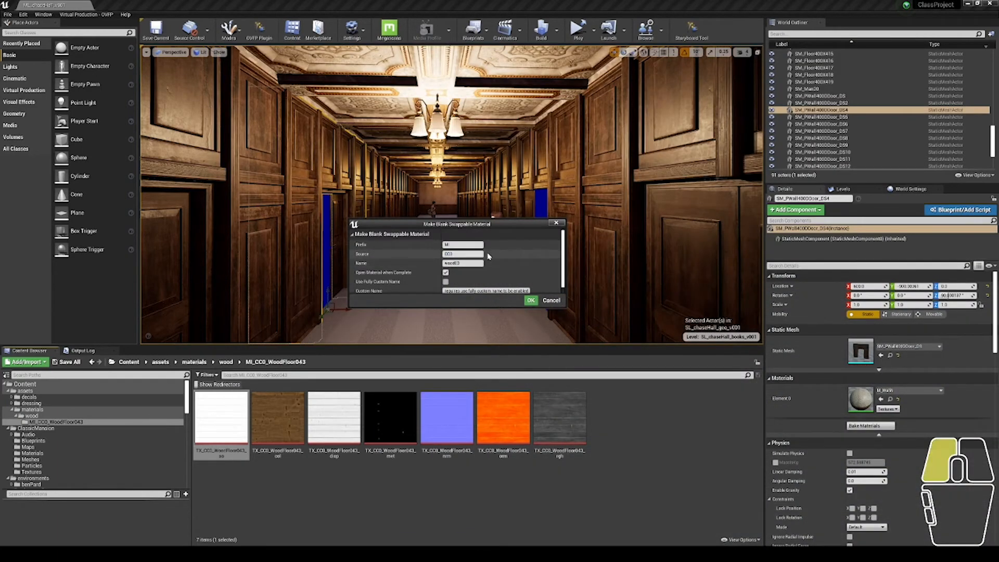
Step: Create the blank swappable material with source CC0, keeping it set to open when complete and without a fully custom name
left_click(483, 254)
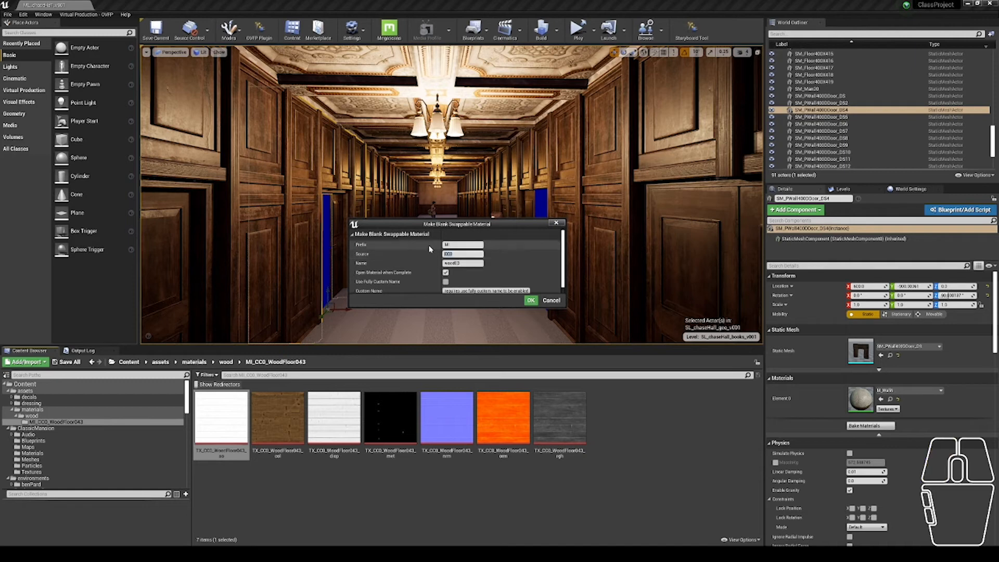
left_click(498, 255)
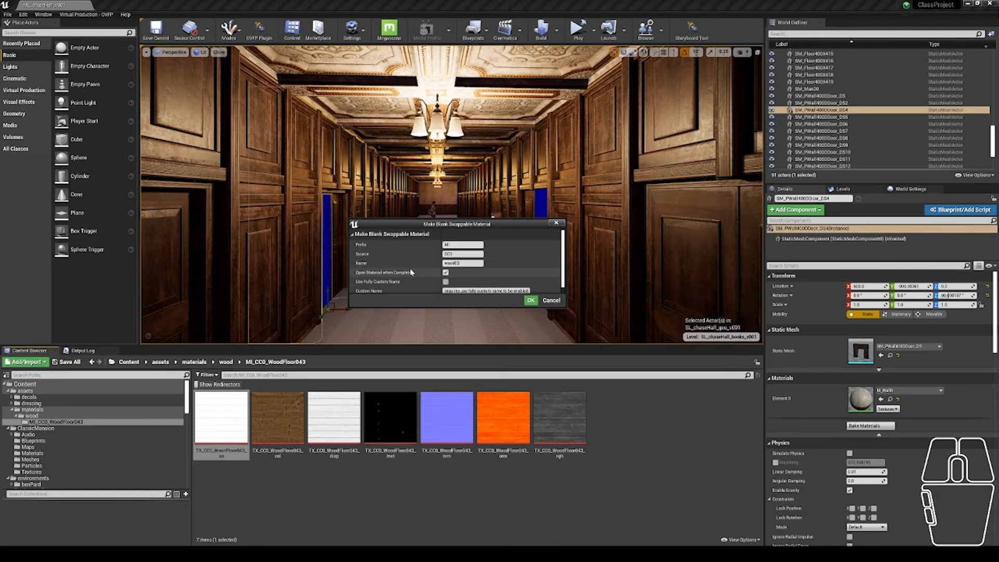
scroll(411, 271, "down", 1)
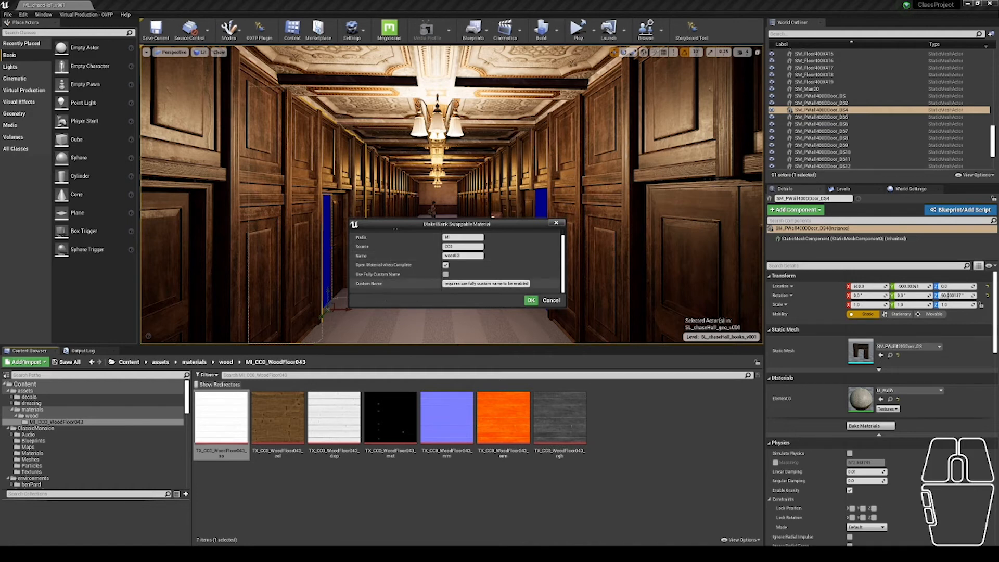
left_click(532, 301)
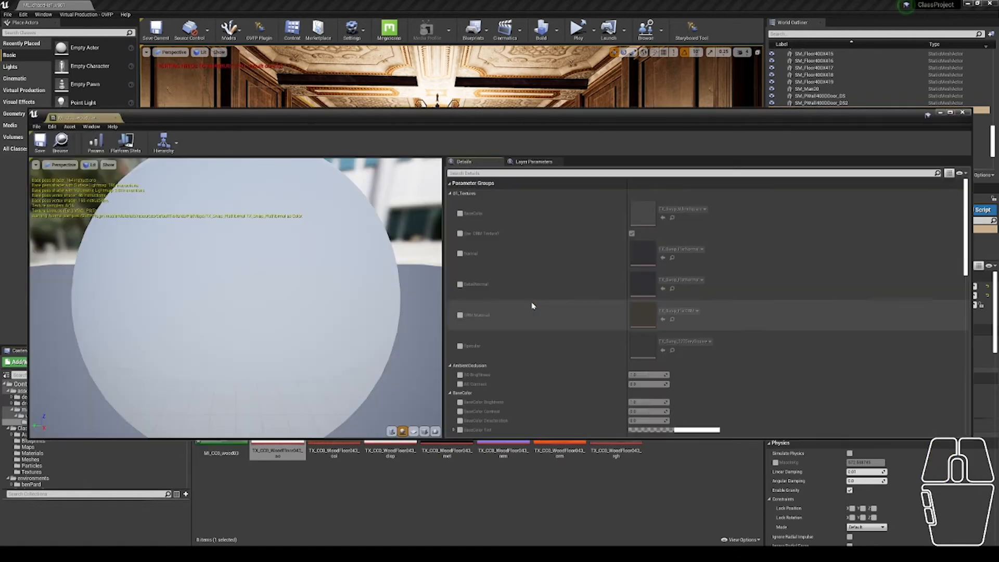
Step: Examine the texture and adjustment parameter groups of the new MI_CC0_wood03 material instance
scroll(337, 286, "down", 5)
scroll(349, 313, "up", 5)
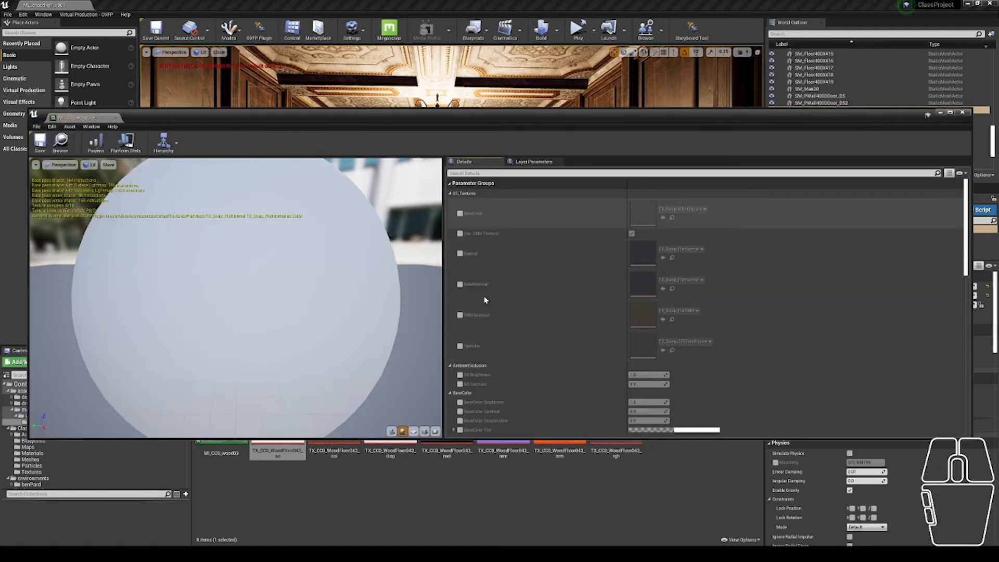
scroll(541, 367, "down", 5)
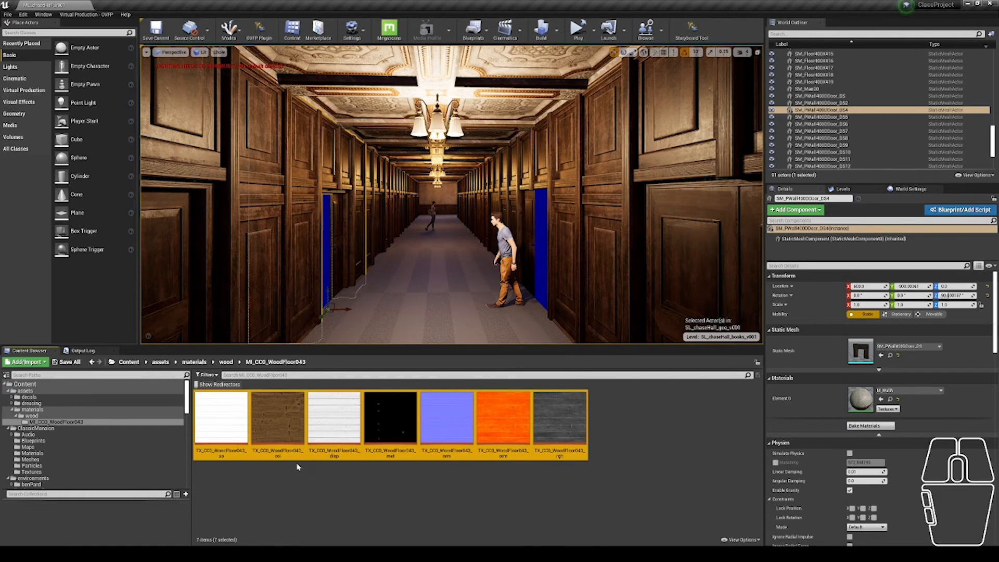
Step: Make a swappable material from the selected WoodFloor043 textures with the scripted action and inspect it on the preview sphere
right_click(294, 430)
mouse_move(339, 314)
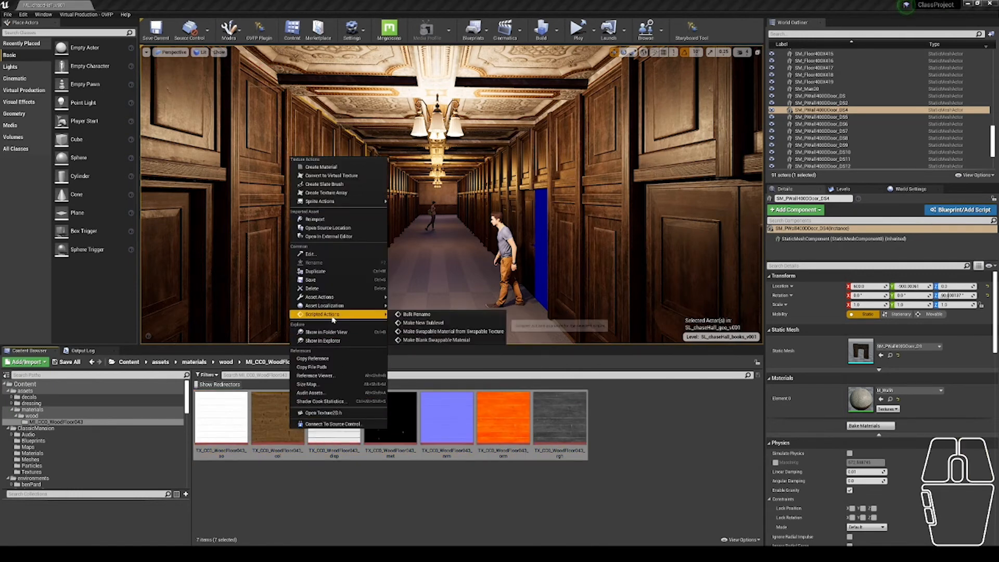
left_click(485, 332)
left_click(279, 252)
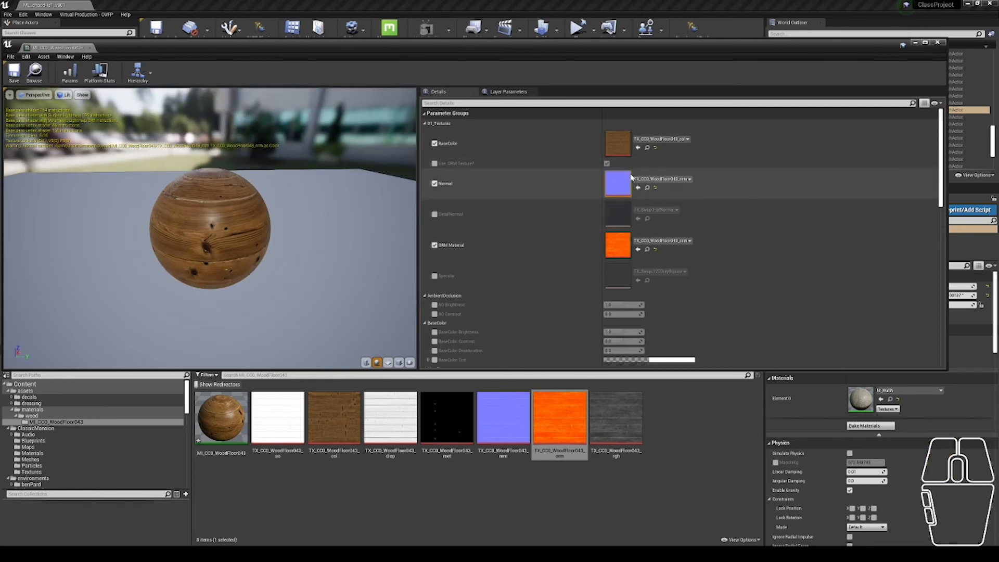
left_click_drag(205, 269, 192, 250)
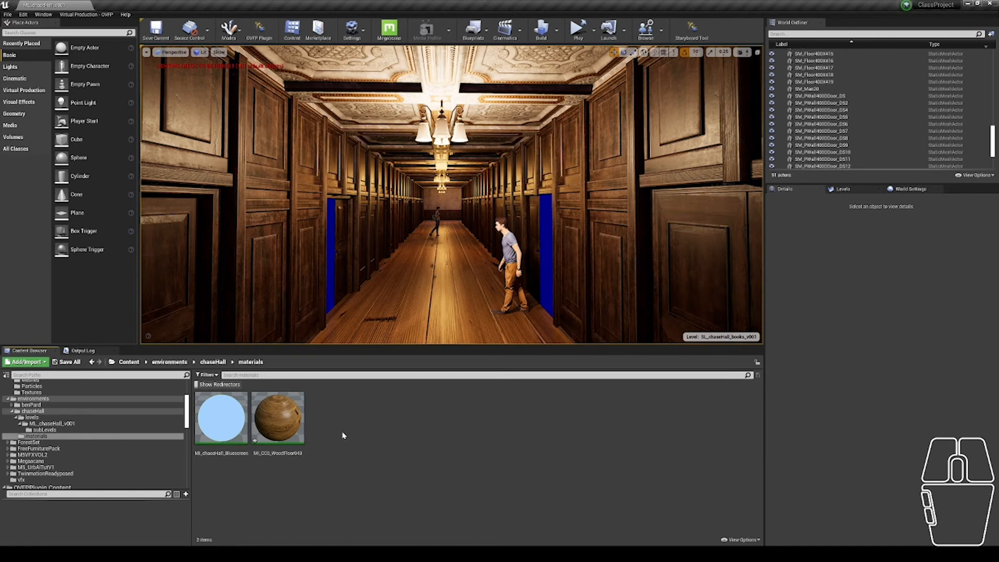
Step: Start the Version Material scripted action on MI_CC0_WoodFloor043 in the chaseHall materials folder, widening the dialog to read its labels
right_click(295, 422)
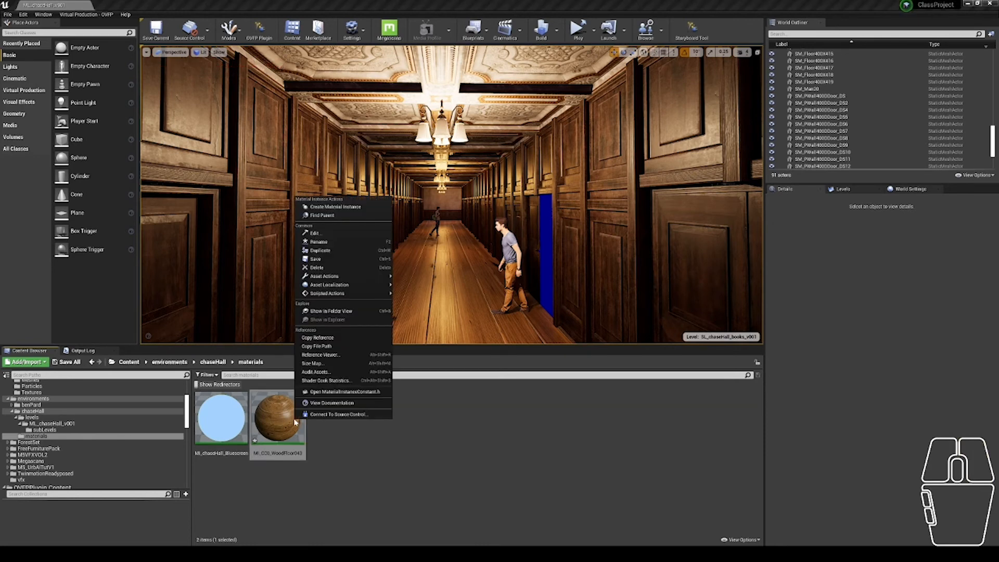
mouse_move(354, 293)
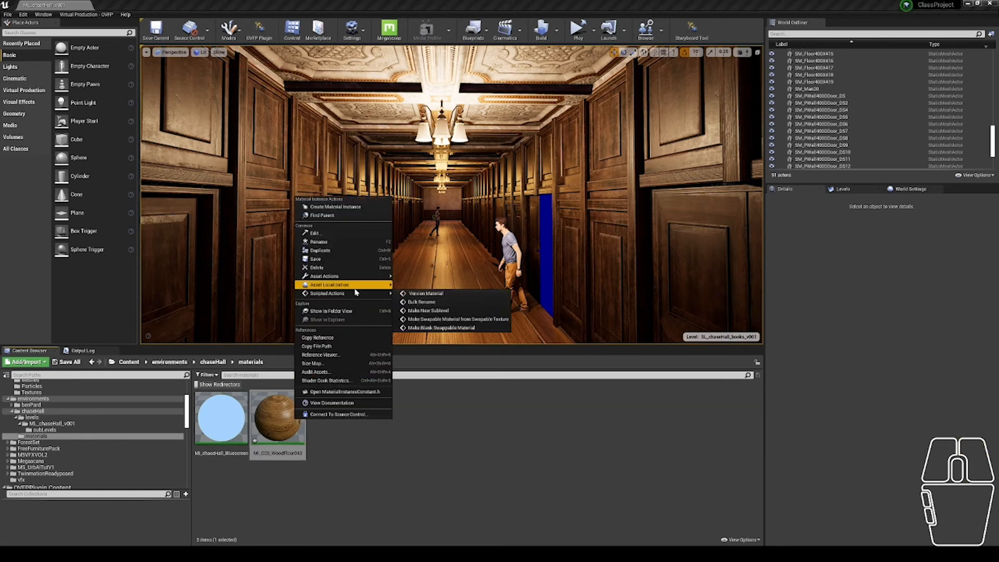
left_click(427, 294)
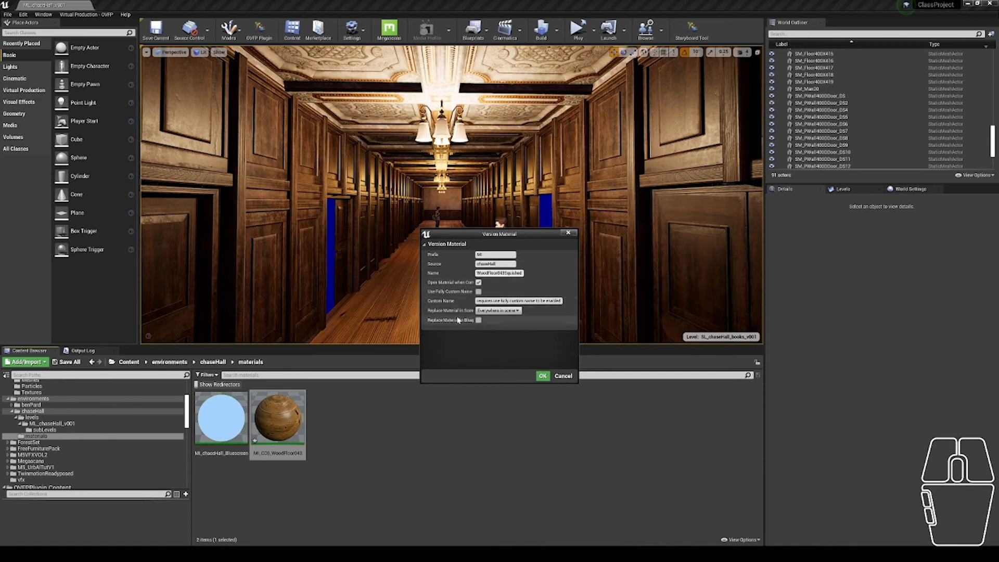
left_click_drag(420, 312, 342, 315)
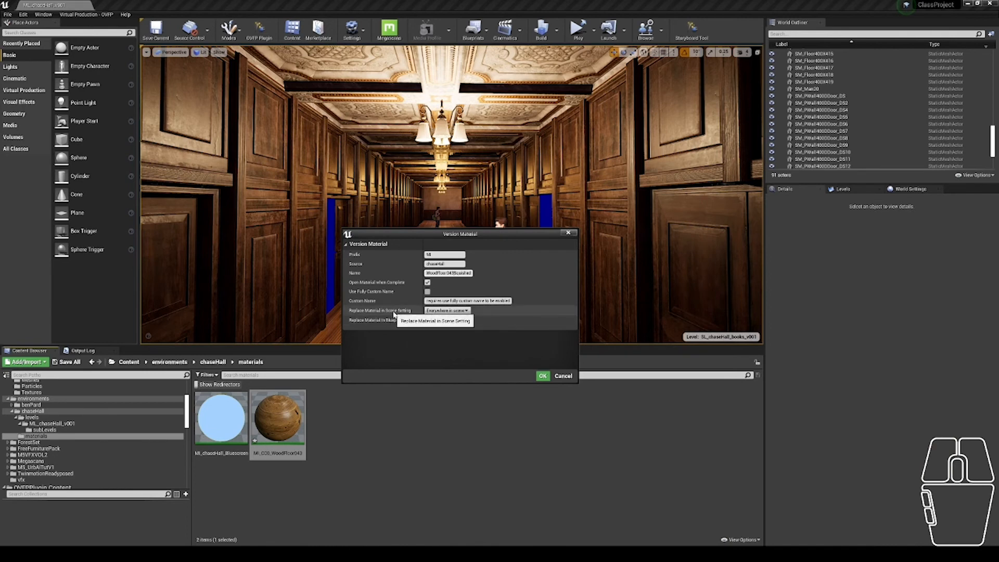
Step: Review the choices for replacing the material in the scene, keeping Everywhere in scene
left_click(450, 310)
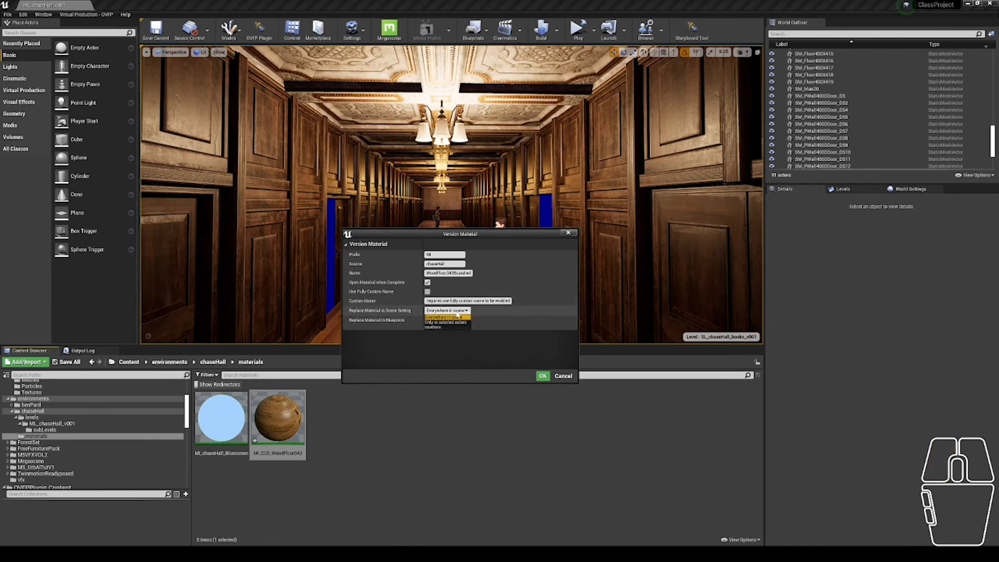
left_click(461, 314)
left_click(463, 313)
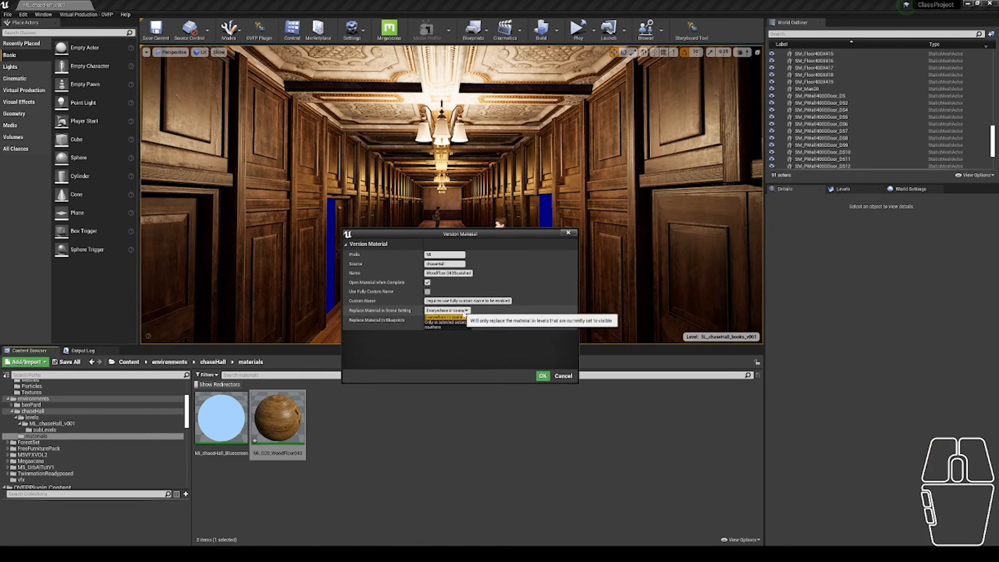
left_click(460, 316)
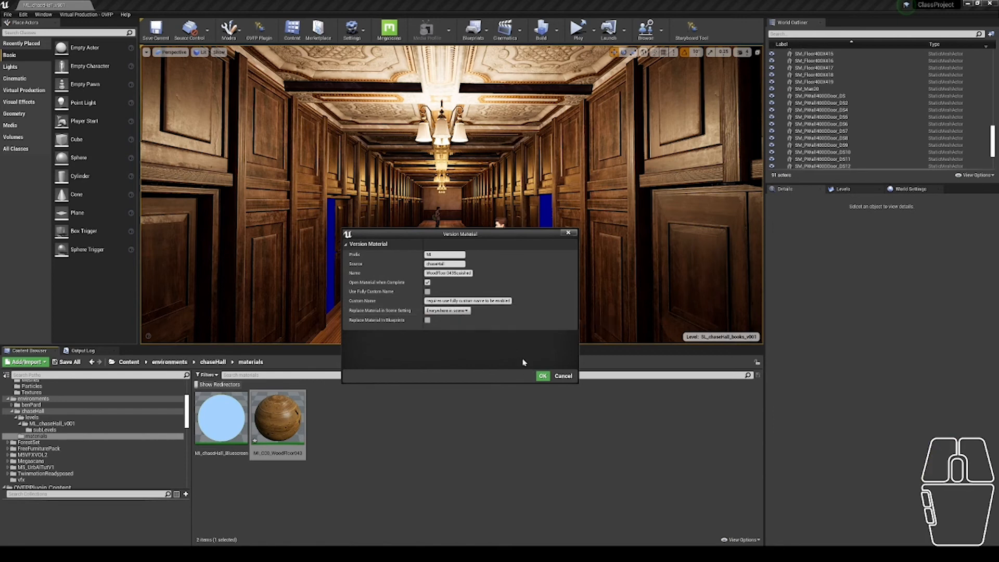
left_click(447, 310)
left_click(462, 318)
left_click(490, 329)
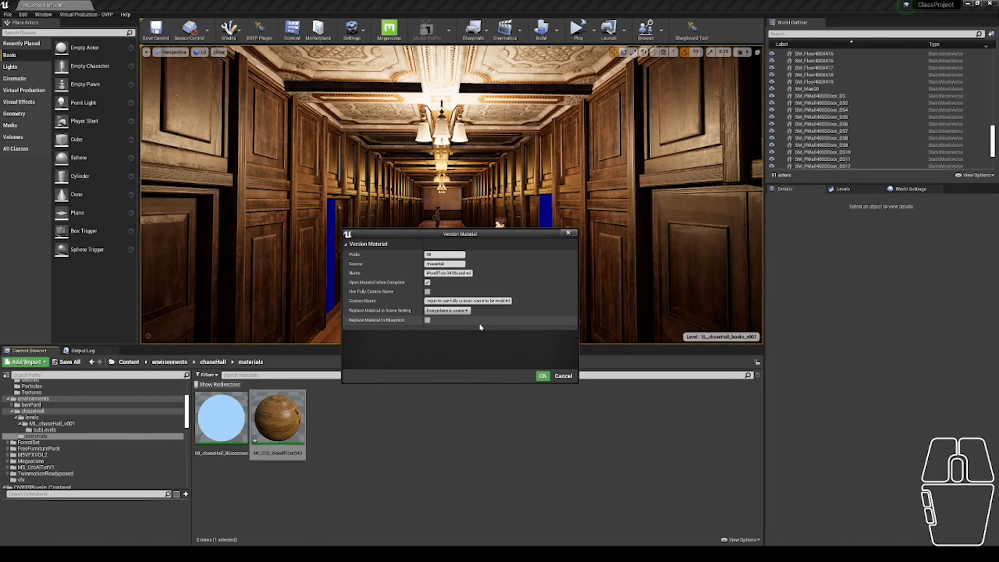
Step: Name the material version WoodFloor043V002 with source chaseHall and create it
left_click_drag(455, 273, 497, 281)
type("V002")
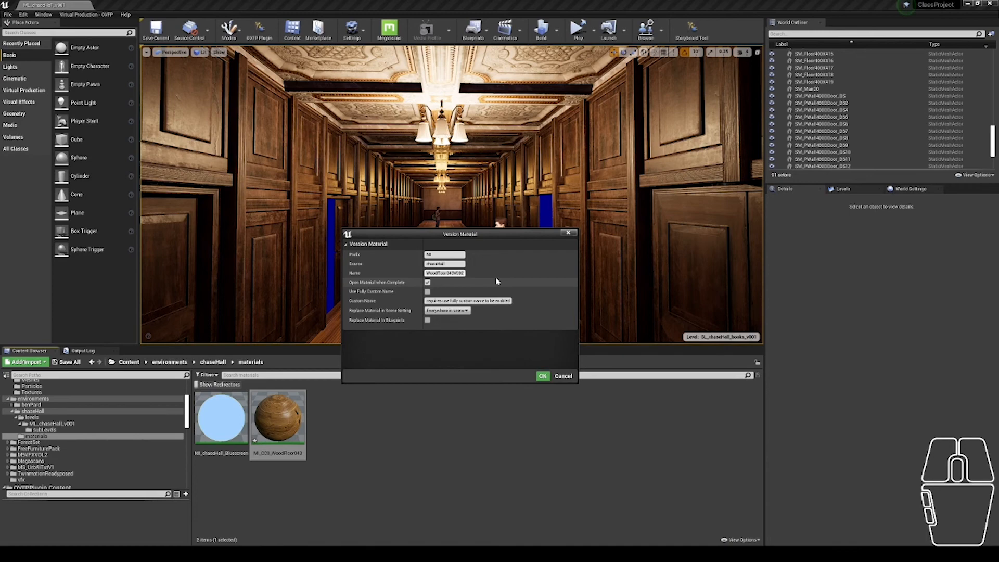
left_click(543, 376)
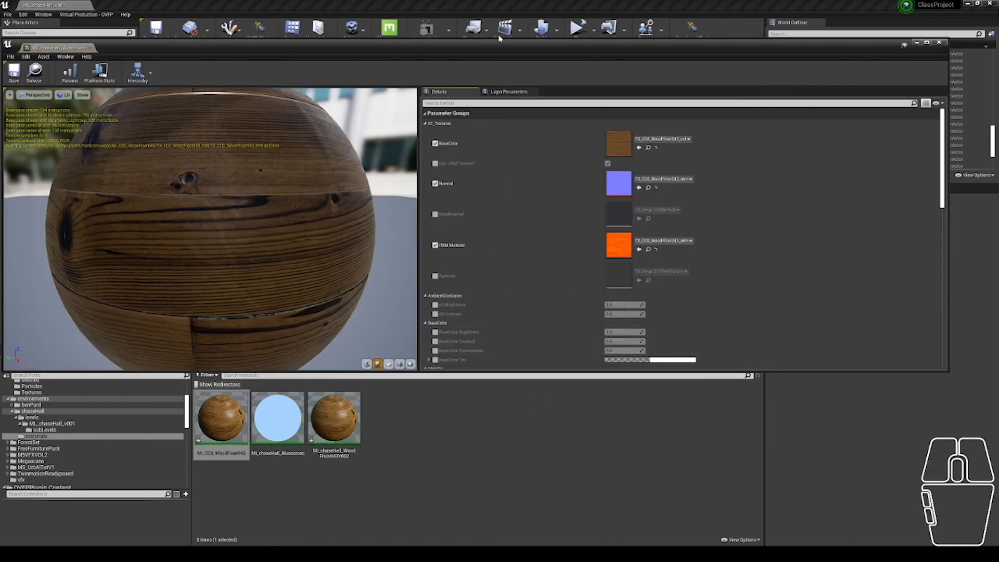
Step: Enable the BaseColor Tint on the new floor material version, darken it to a grey, and close the material editor
left_click_drag(492, 48, 74, 270)
scroll(23, 349, "down", 10)
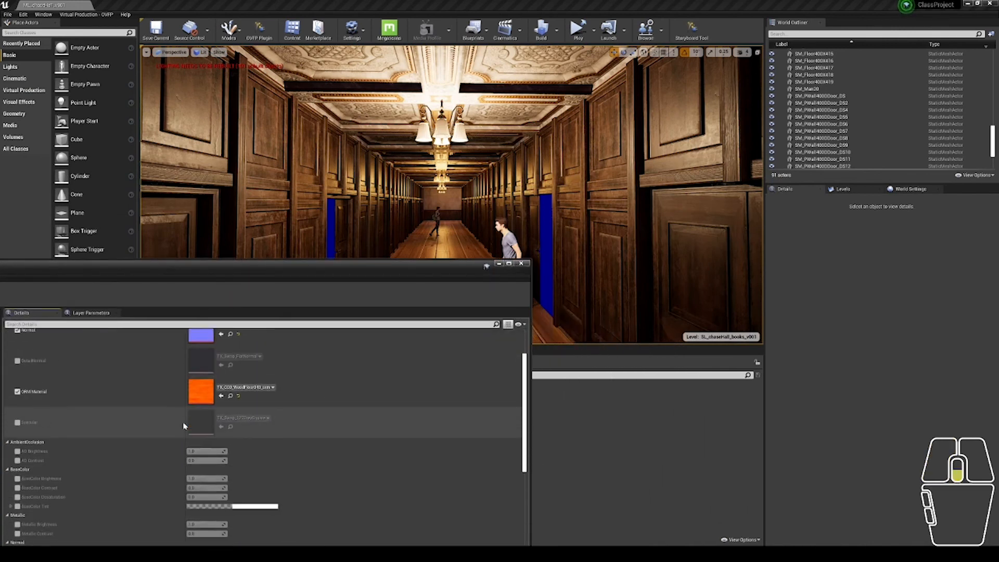
left_click(17, 343)
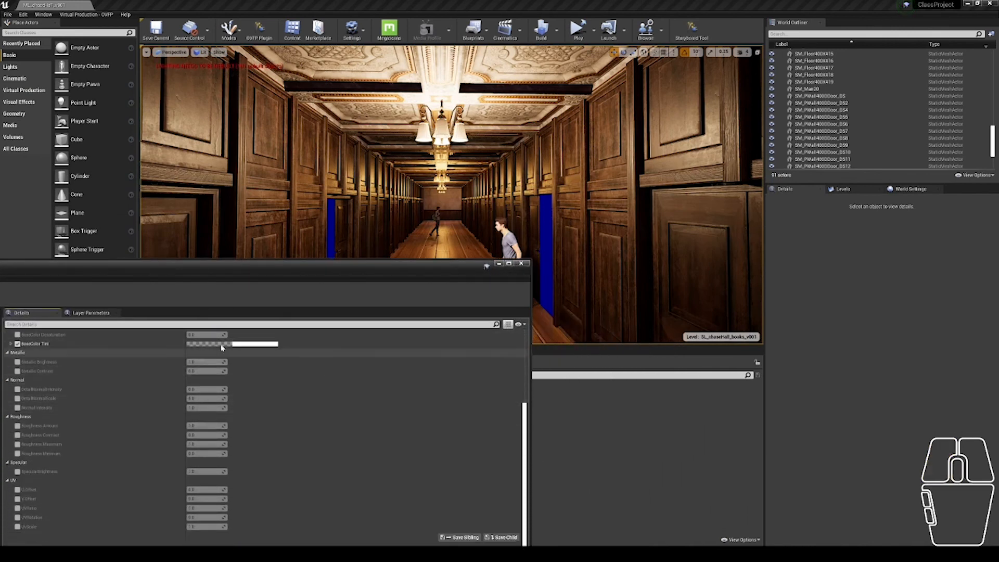
left_click(255, 344)
left_click(370, 386)
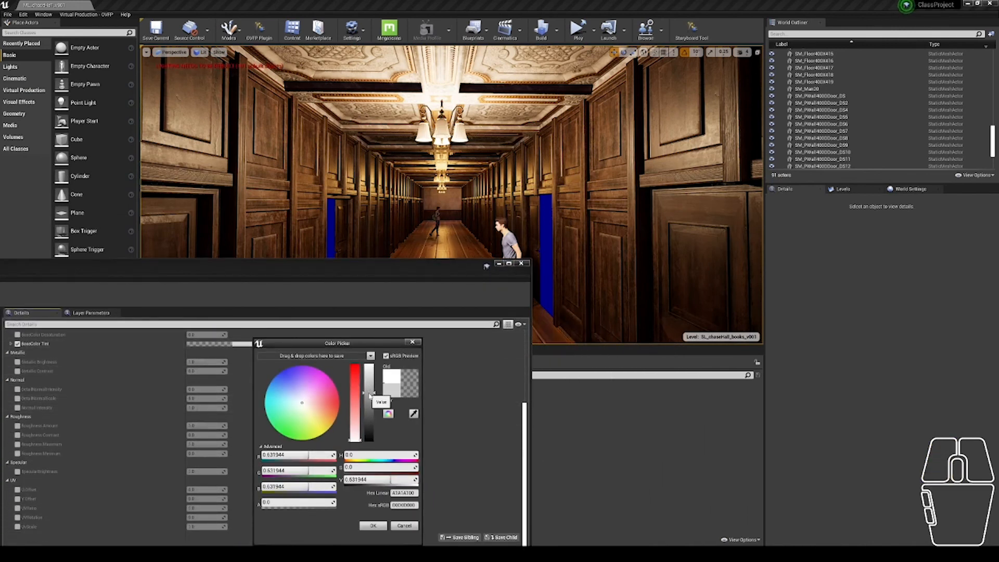
left_click(369, 401)
left_click(369, 414)
left_click_drag(334, 263, 63, 109)
left_click(374, 526)
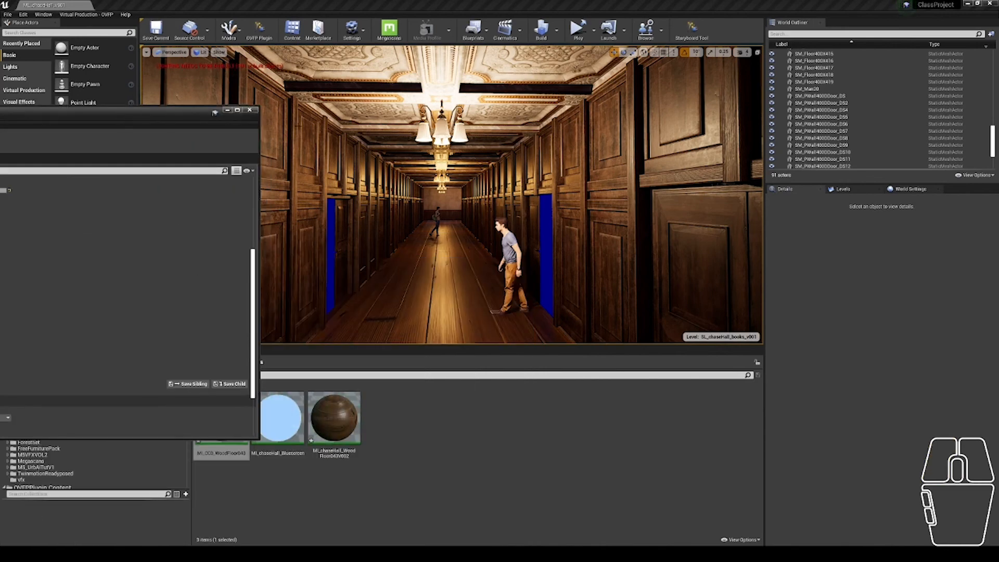
left_click(250, 110)
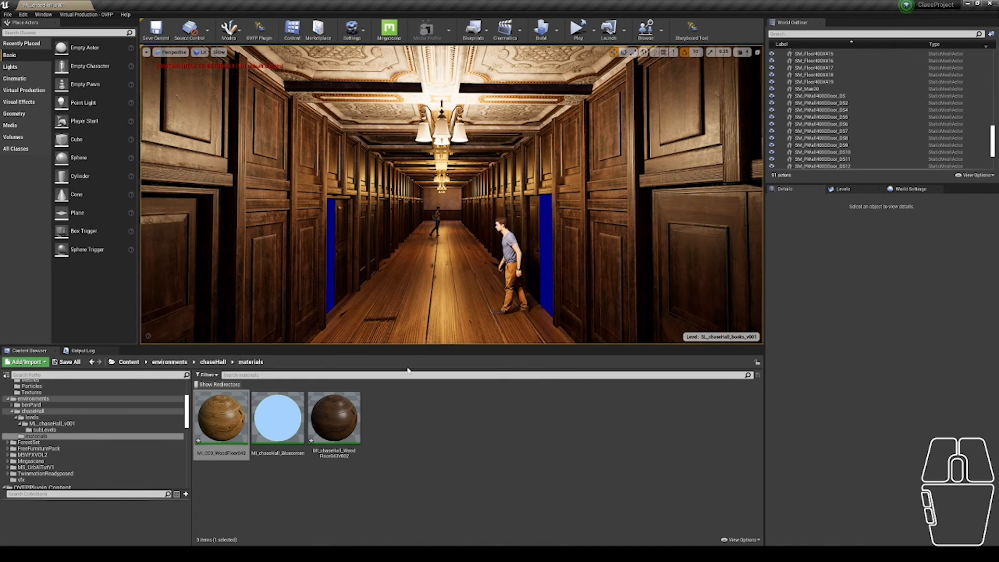
left_click(664, 415)
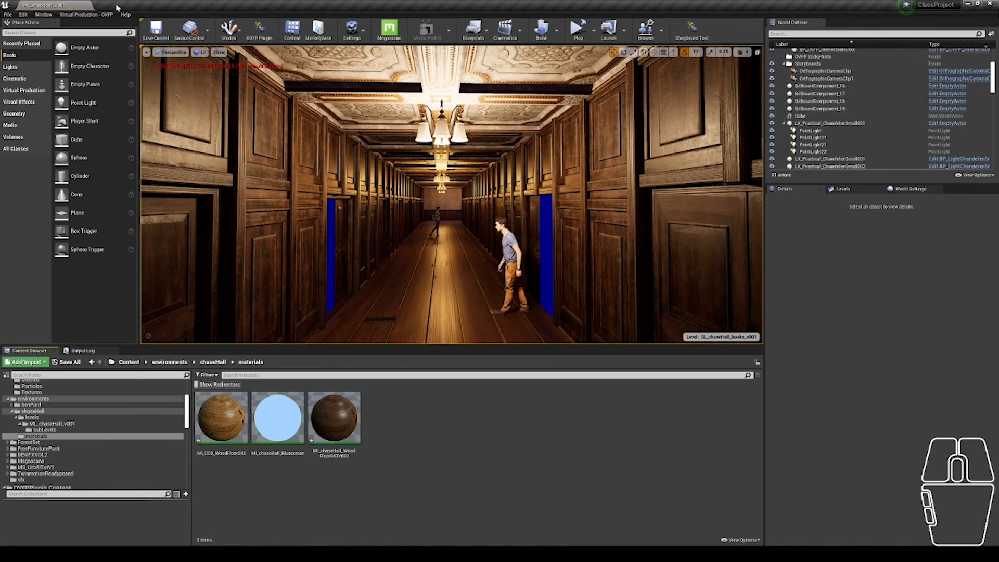
Step: Review the suffix options for versioning the current level in the OVFP quick tools, keeping none
left_click(86, 14)
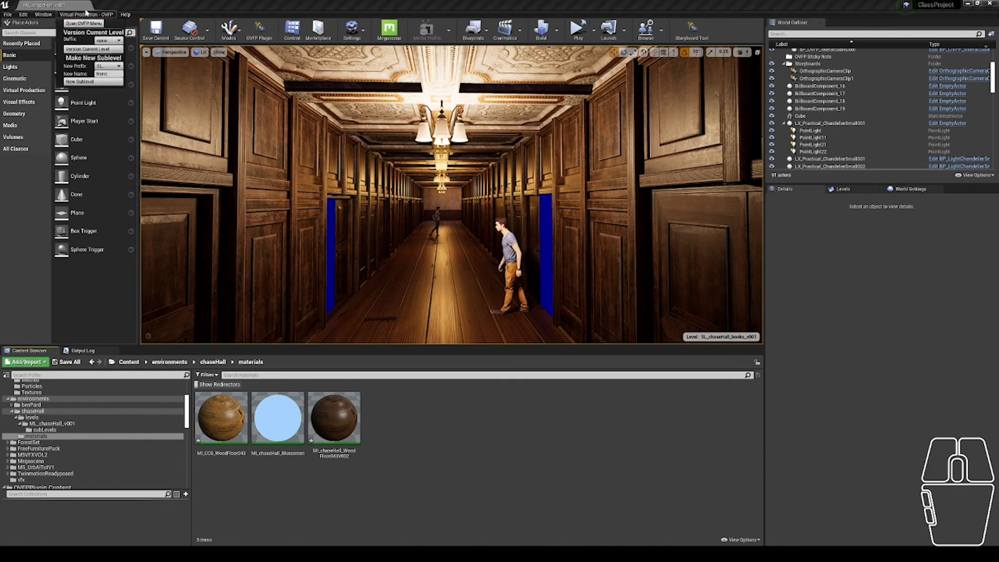
left_click(105, 41)
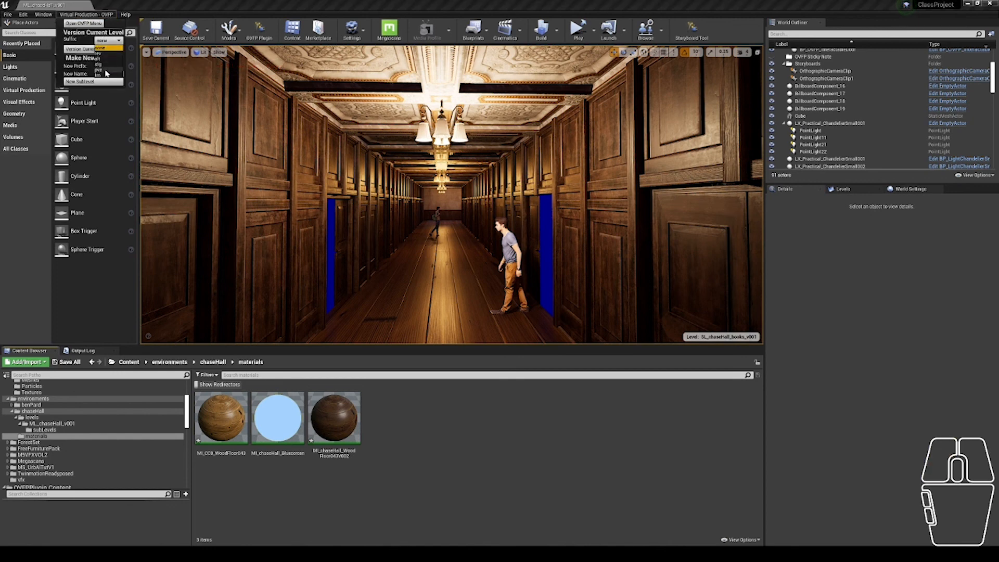
left_click(100, 42)
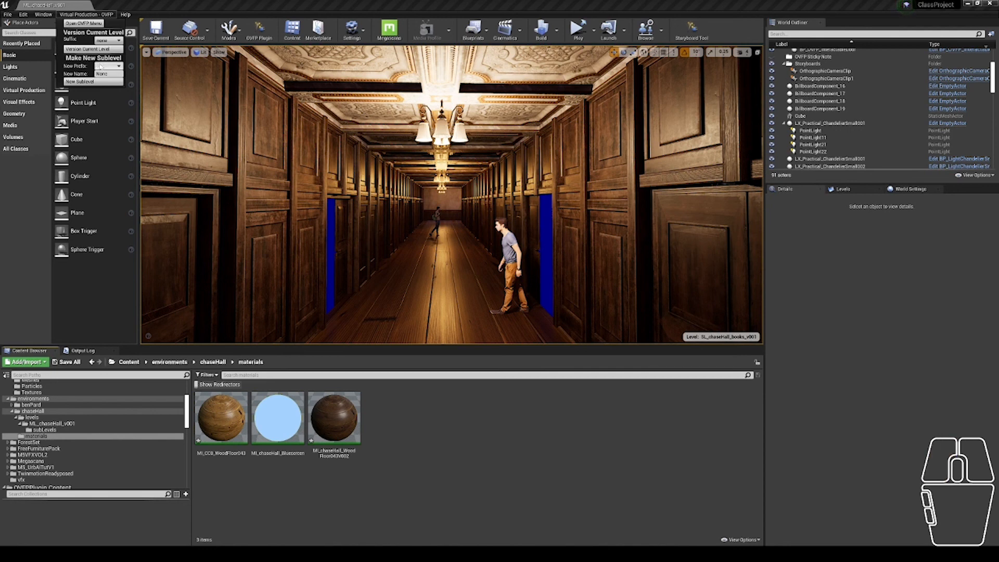
Step: Make a new sublevel with the LSL prefix and the name blueLight, and show it in the level list
left_click(108, 66)
left_click(105, 80)
left_click(103, 74)
type("blueLight")
left_click(109, 82)
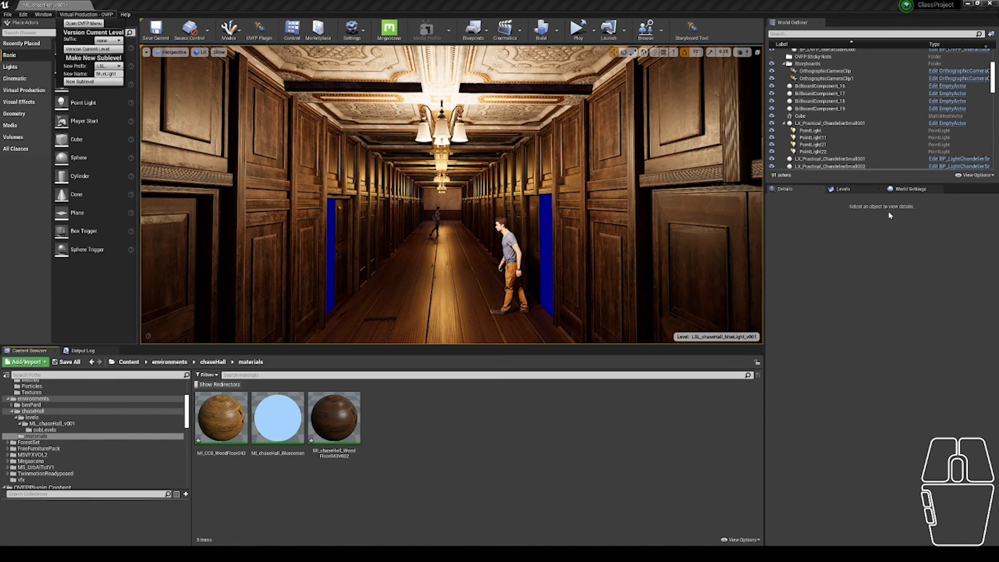
left_click(841, 189)
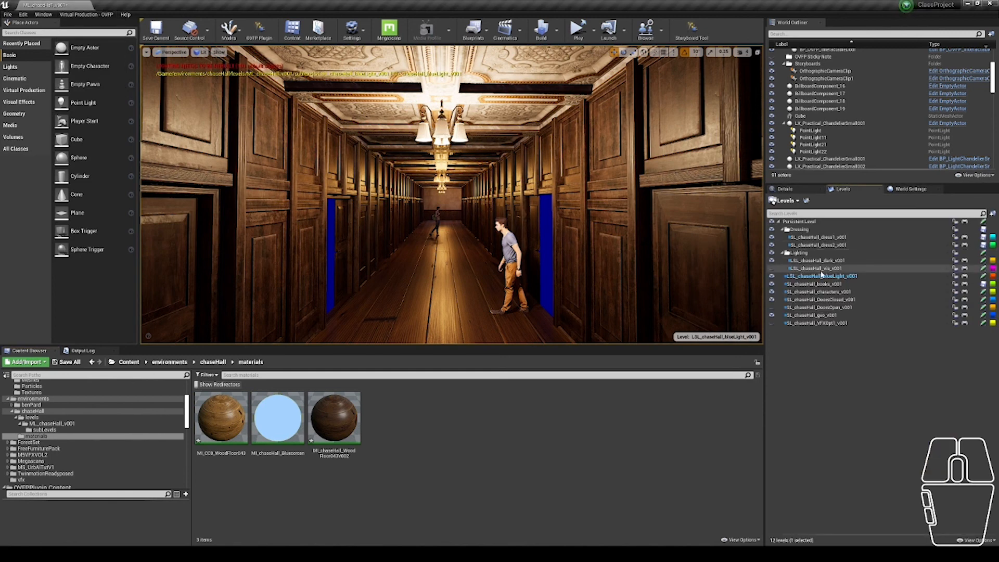